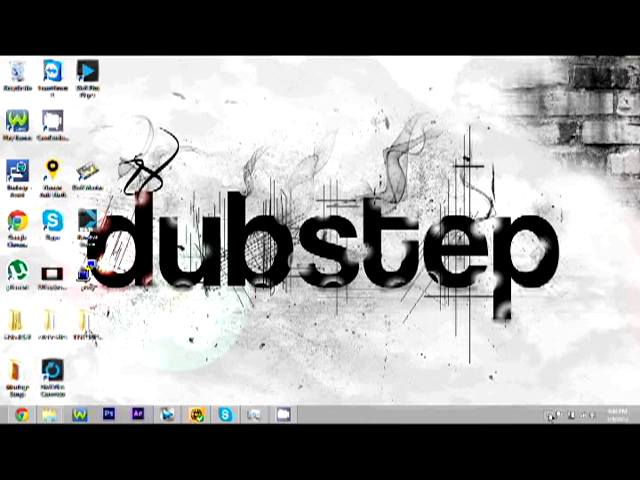
# - Open Control Panel from the Charms Settings pane
pyautogui.click(551, 414)
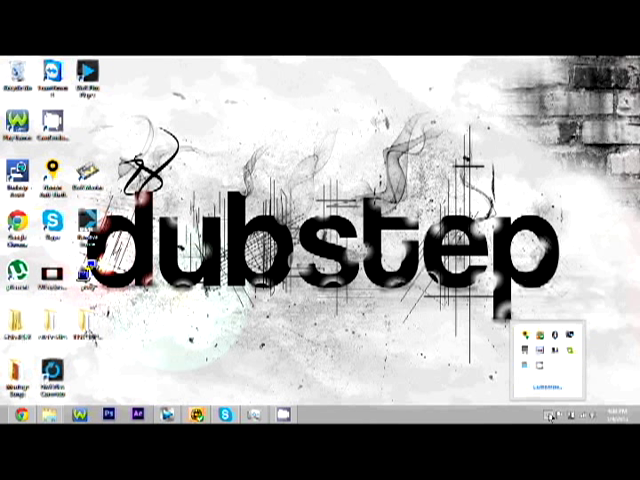
pyautogui.click(275, 208)
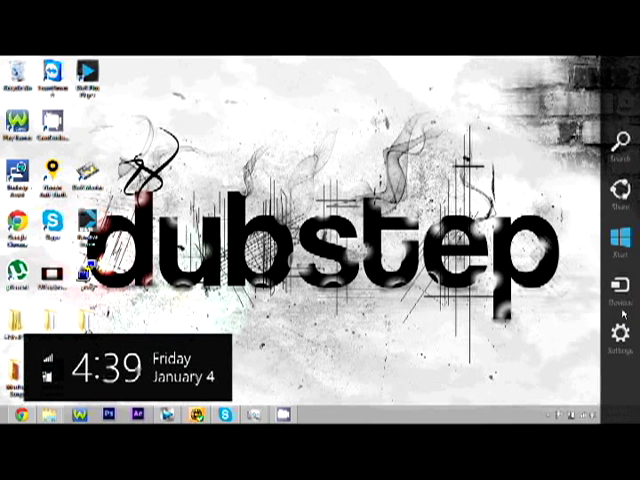
pyautogui.click(620, 331)
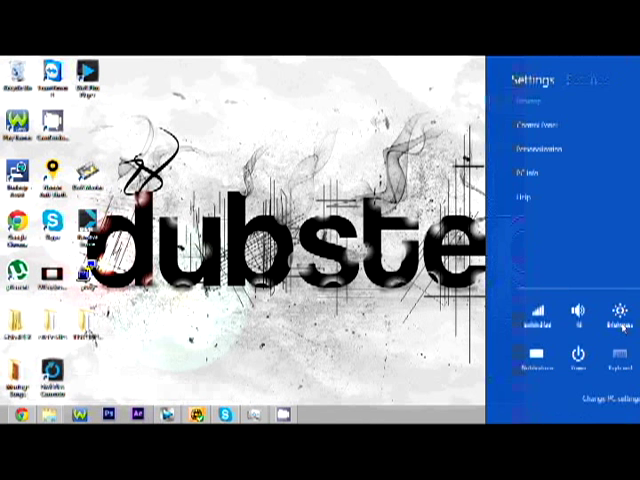
pyautogui.click(555, 128)
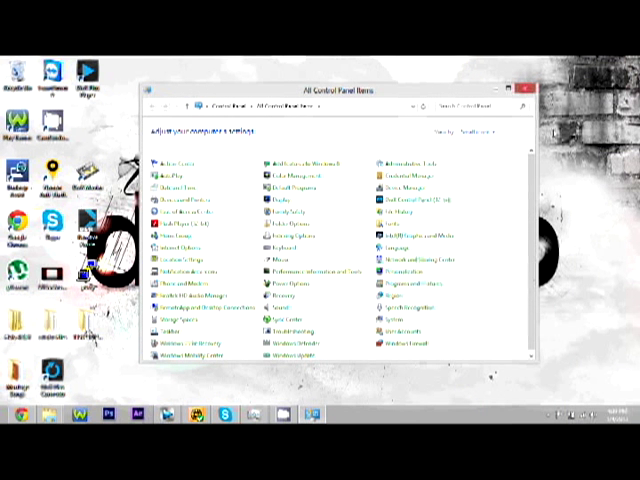
# - Switch Control Panel to Category view and enter Network and Internet
pyautogui.click(492, 134)
pyautogui.click(488, 146)
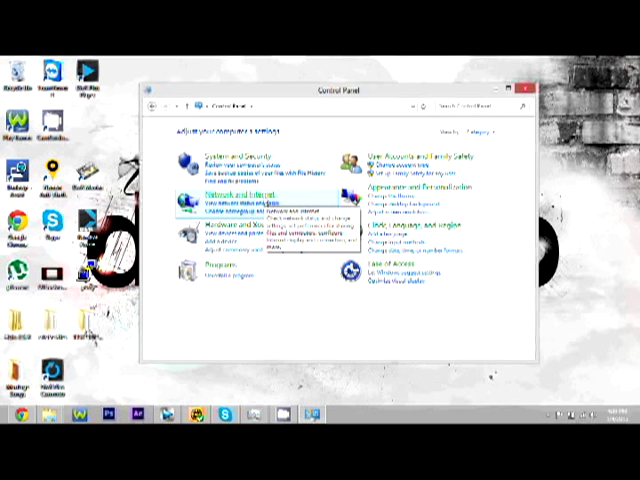
pyautogui.click(240, 195)
# - Reach LAN settings from the Internet Options Connections tab and check the proxy server box
pyautogui.click(290, 176)
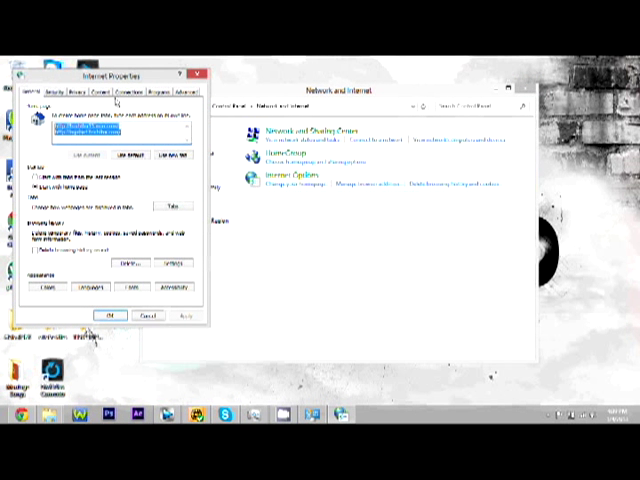
pyautogui.press('super+c')
pyautogui.click(128, 92)
pyautogui.click(168, 263)
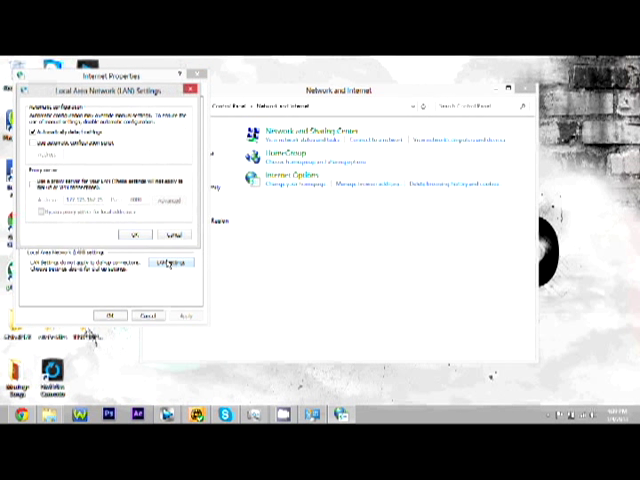
pyautogui.click(34, 183)
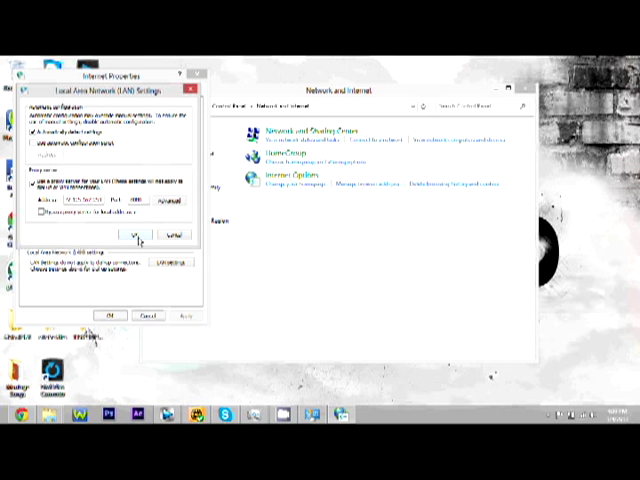
# - Confirm the LAN settings with OK to save the proxy change
pyautogui.click(139, 236)
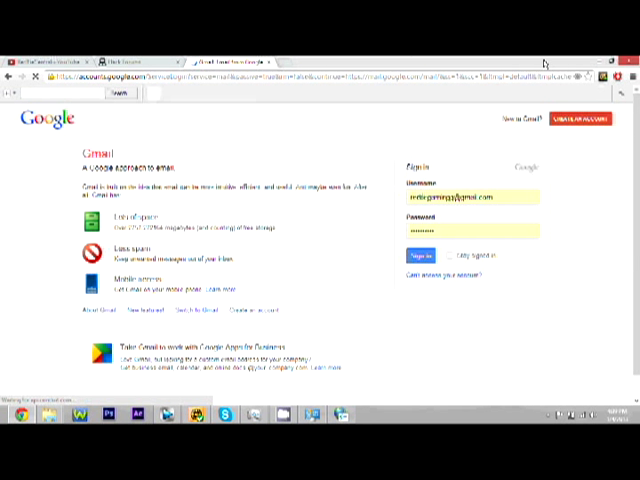
# - Minimize Chrome to return to the Internet Properties dialog
pyautogui.click(596, 64)
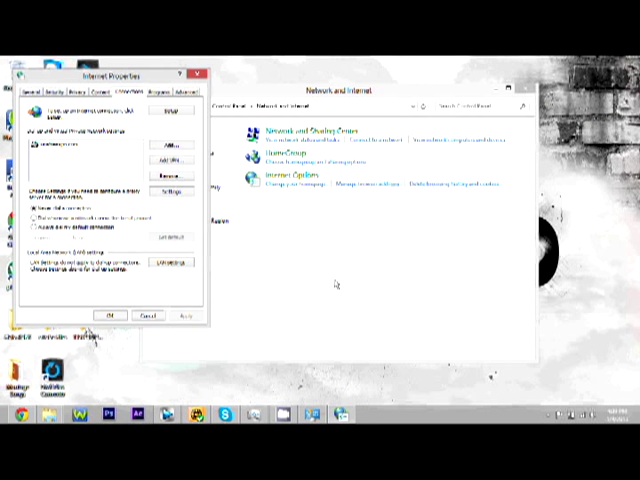